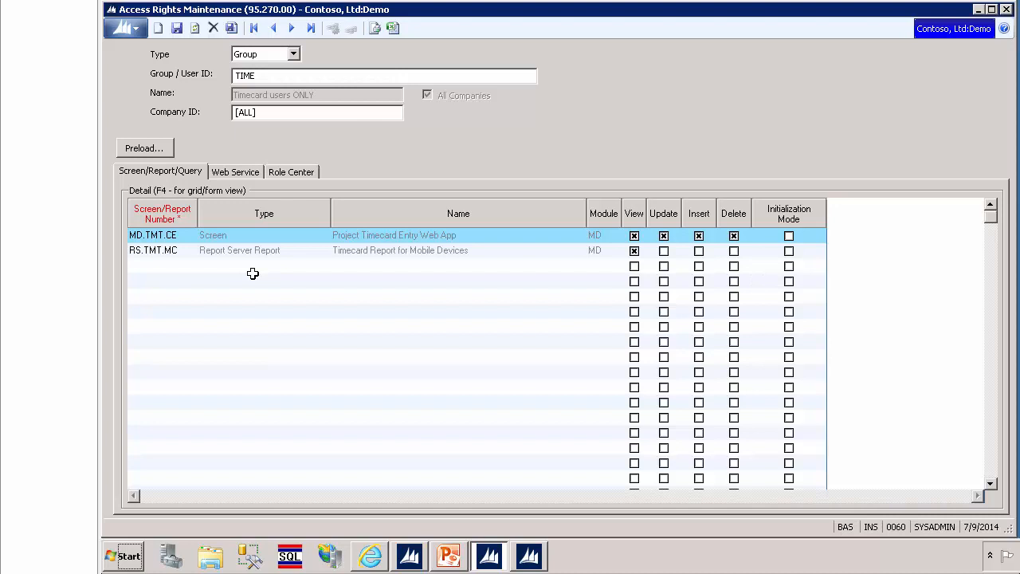
Step: Review which web service methods the TIME group can access, down through the ProjectTimecardService entries to SystemAccess
left_click(235, 172)
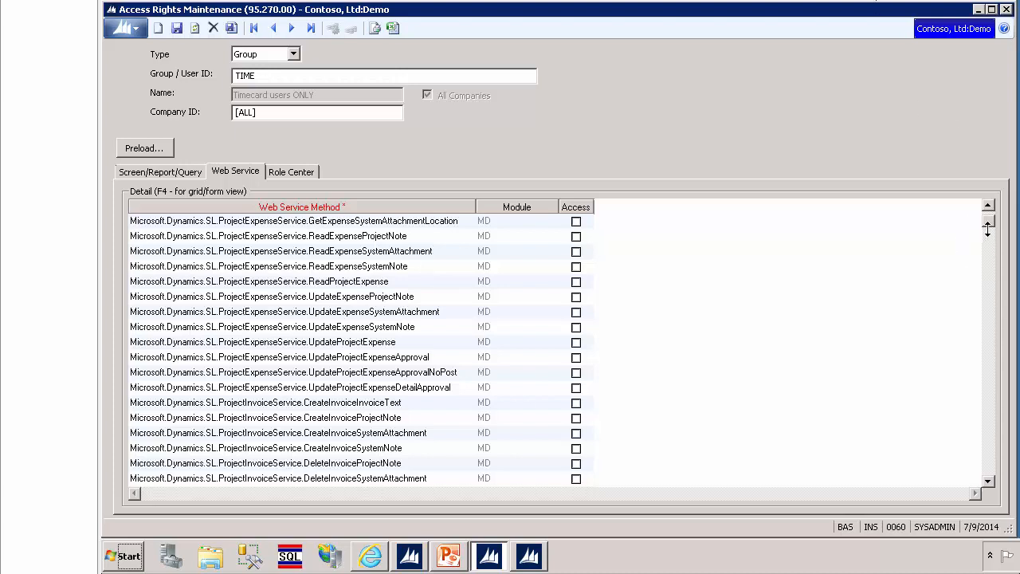
left_click_drag(990, 227, 1006, 376)
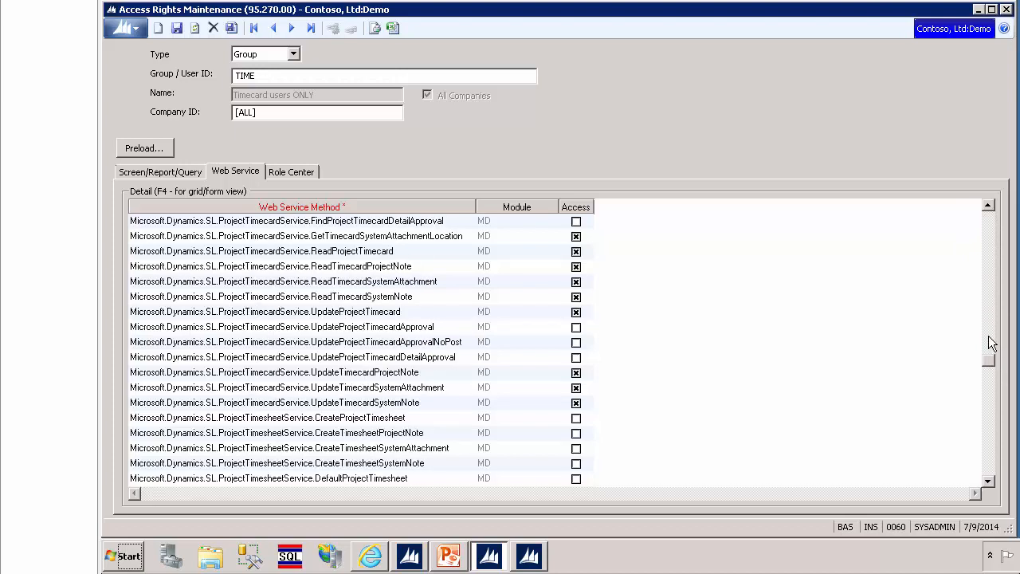
left_click(990, 343)
left_click(992, 356)
left_click(990, 438)
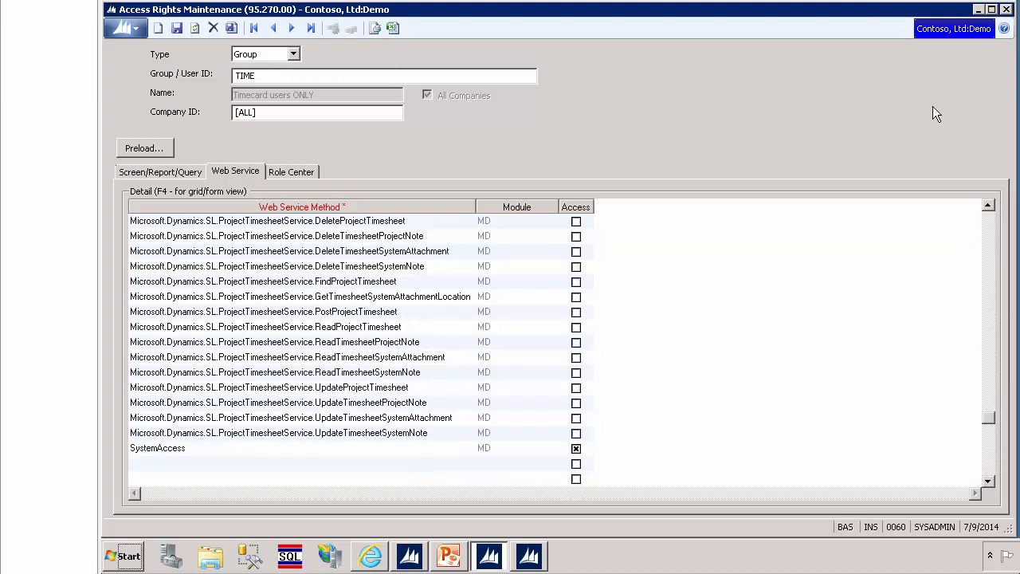
Step: Bring up the Time and Expense Setup window in place of Access Rights Maintenance, examine its general timecard options, and minimize it
left_click(978, 9)
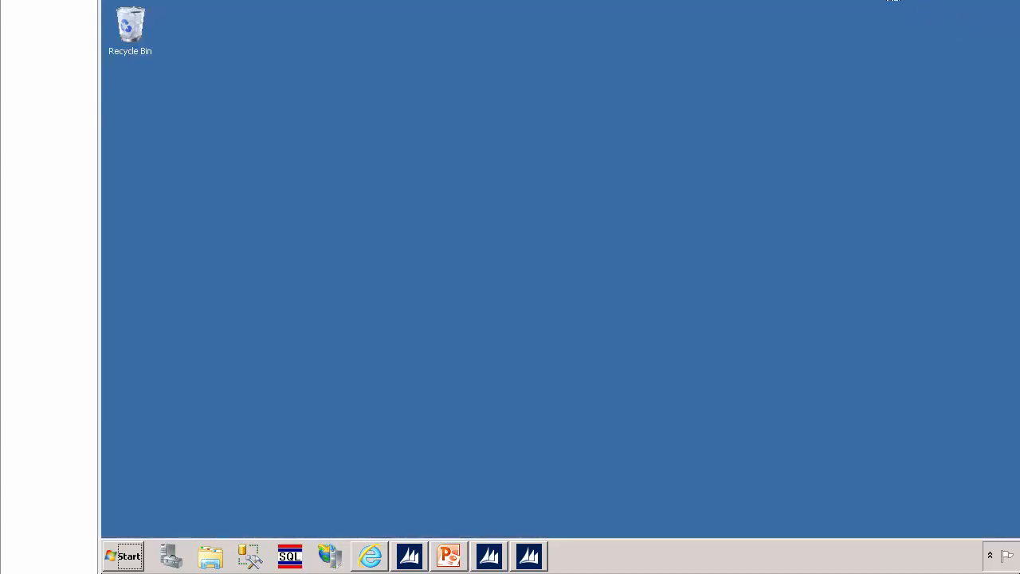
left_click(530, 556)
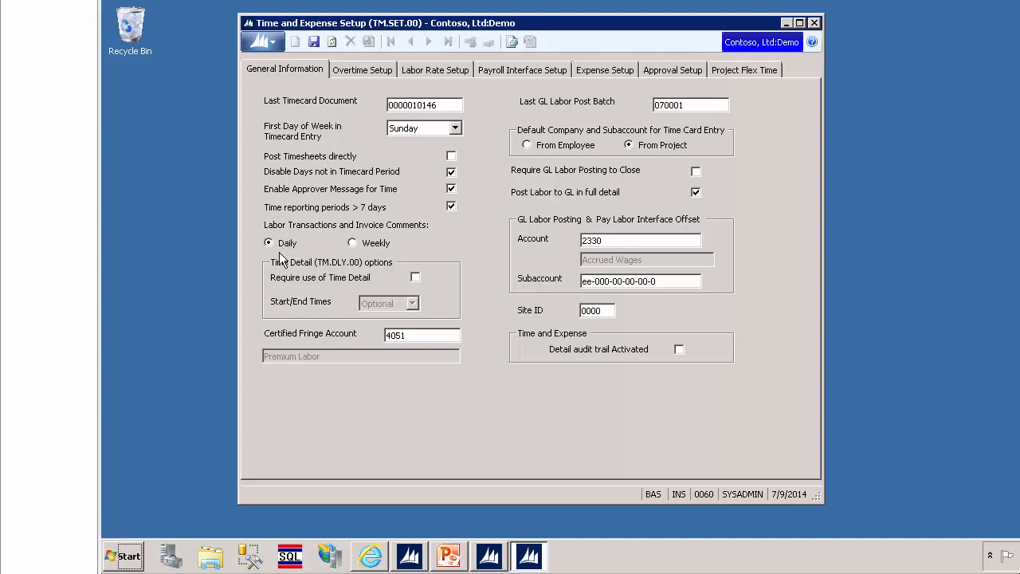
left_click(787, 24)
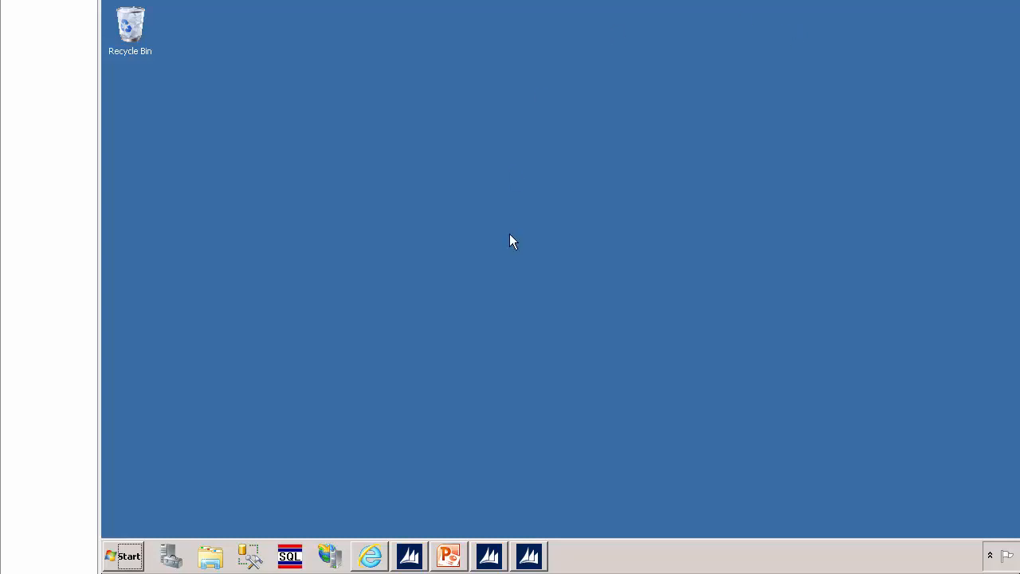
Step: In the Internet Explorer web app, open the timecard for the period ending Jul 5, 2014 and describe it as "completed my open projects"
left_click(369, 555)
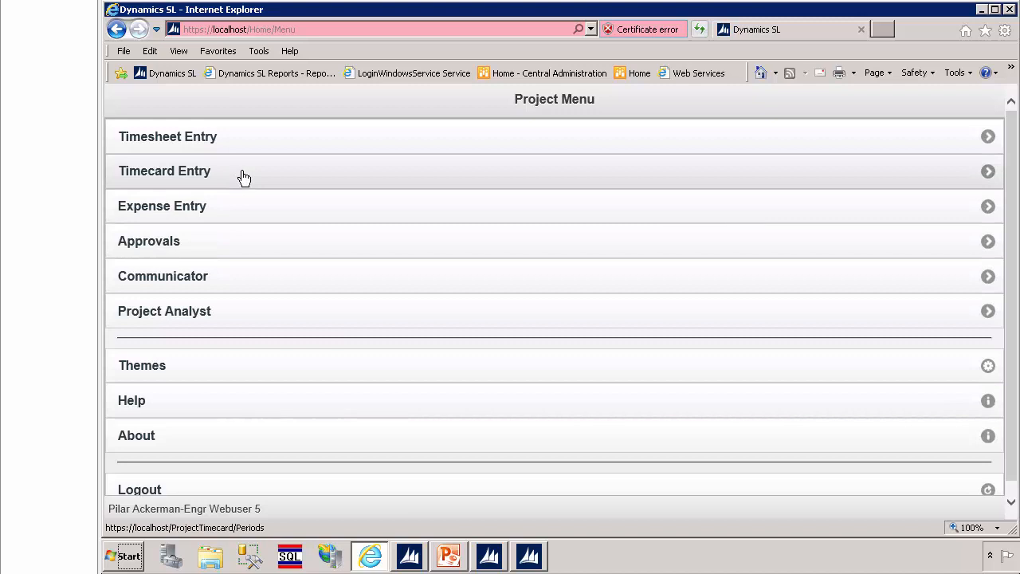
left_click(243, 177)
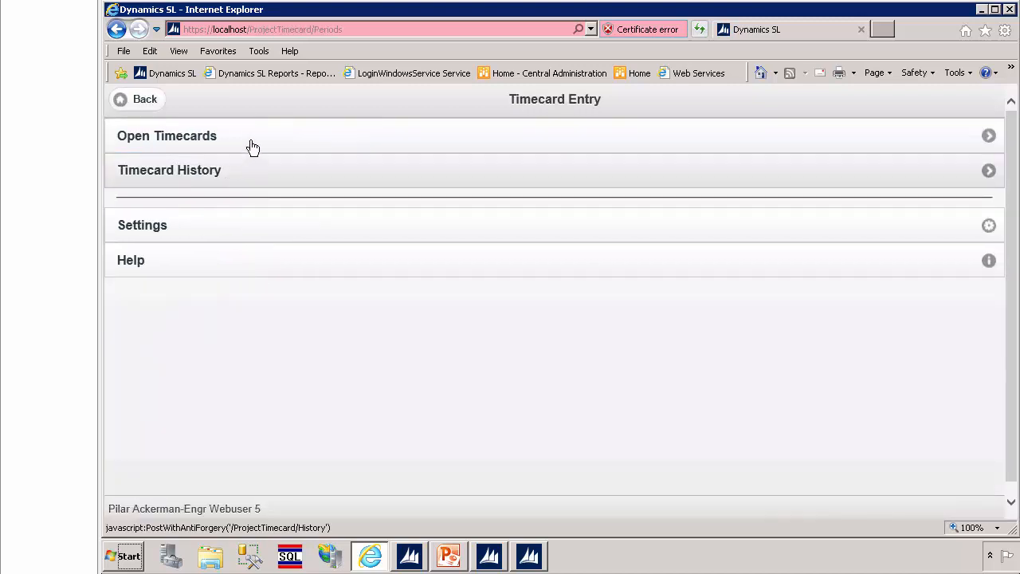
left_click(250, 141)
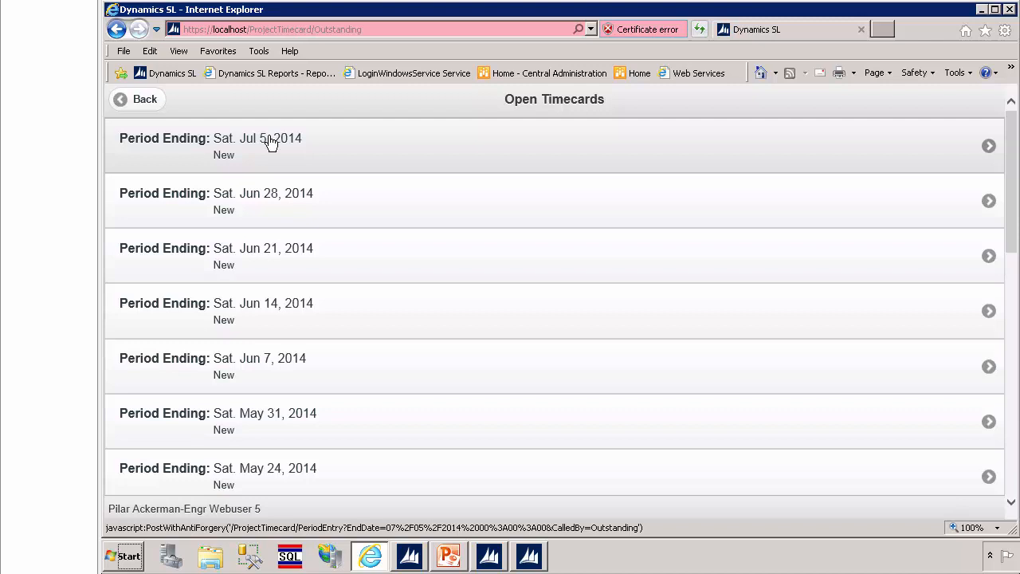
left_click(271, 141)
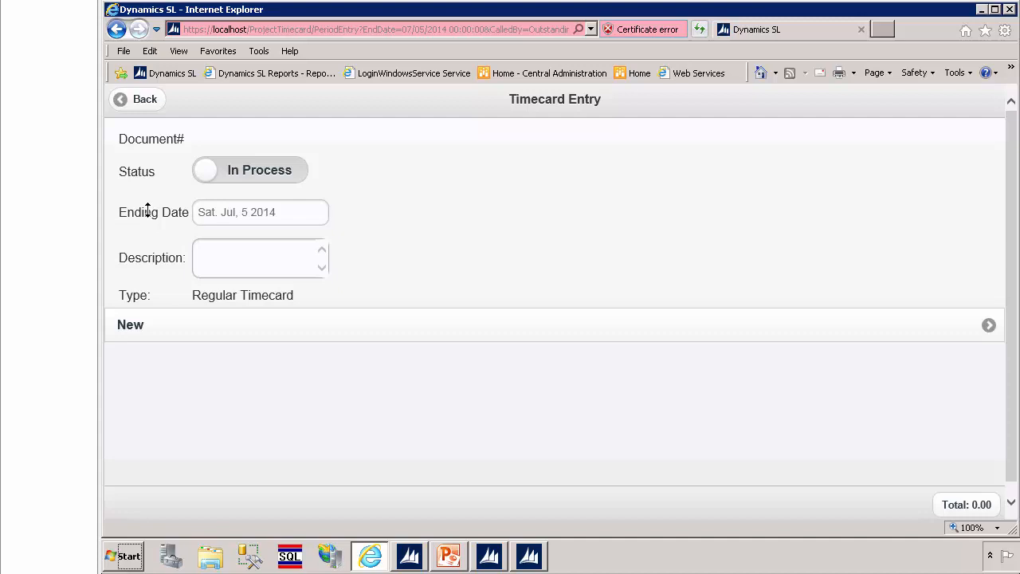
left_click(231, 253)
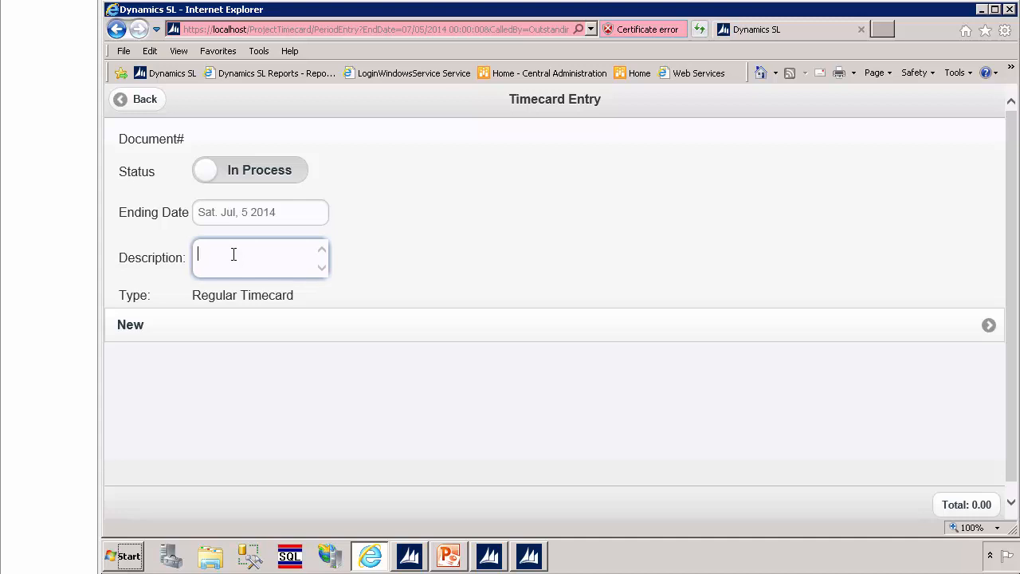
type("completed my open projects")
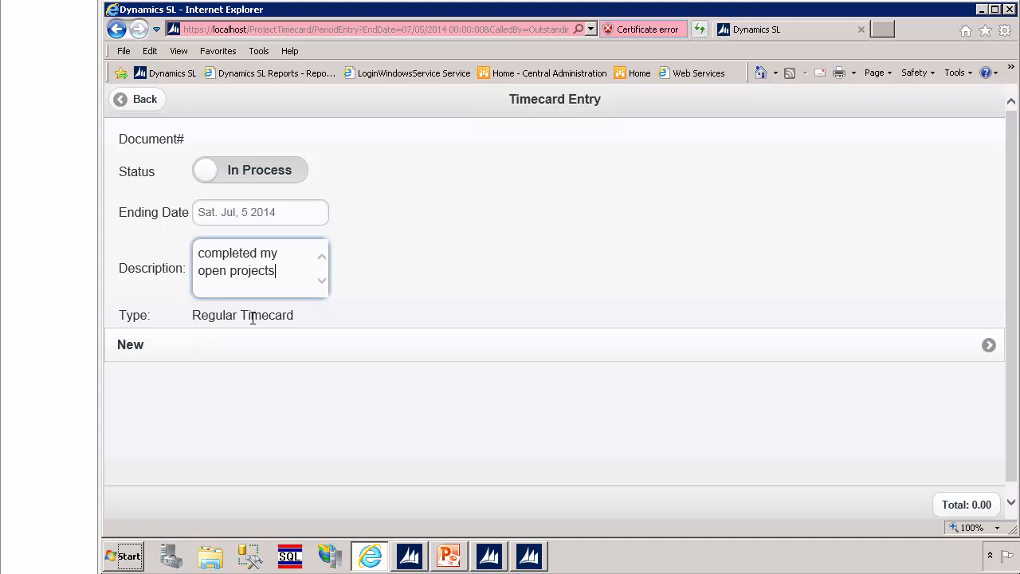
Step: Add a new timecard line for Sun. Jun 29, 2014 with the description "Sunday is clean up day"
left_click(189, 343)
left_click(188, 343)
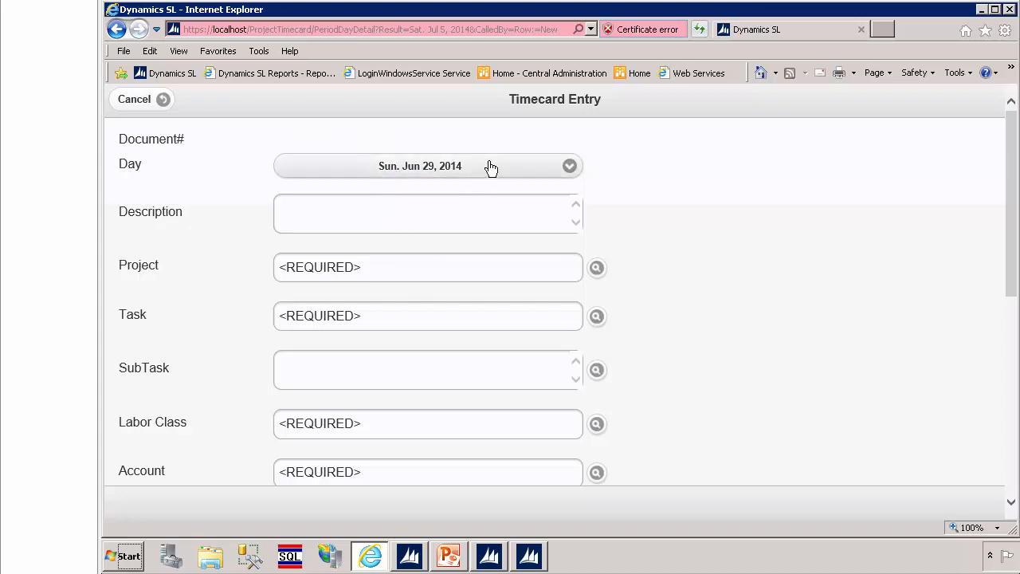
left_click(336, 215)
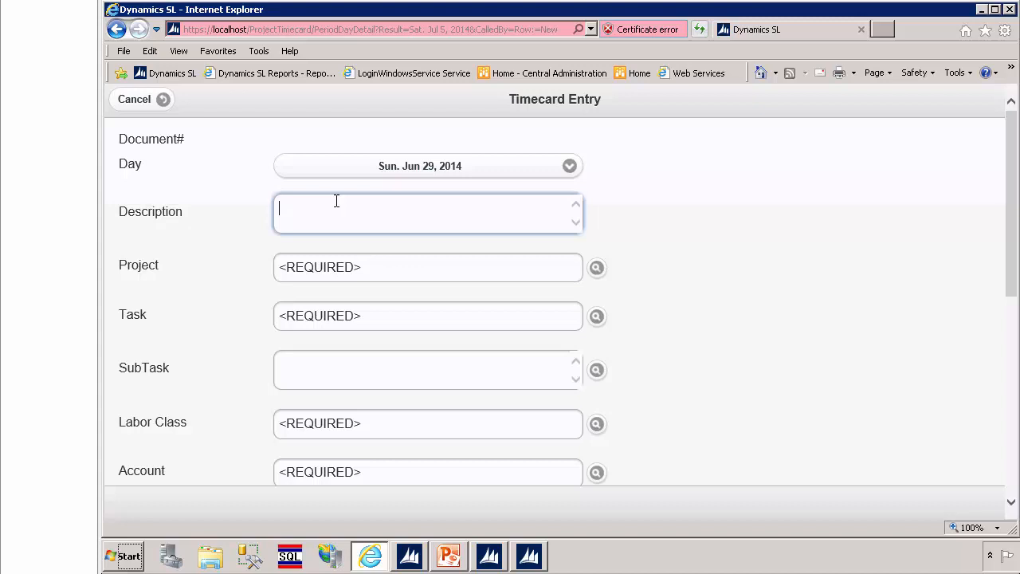
type("Sunday is clean up day")
Step: Look up projects matching "xx" and assign project XX12345 to the timecard line
left_click(597, 271)
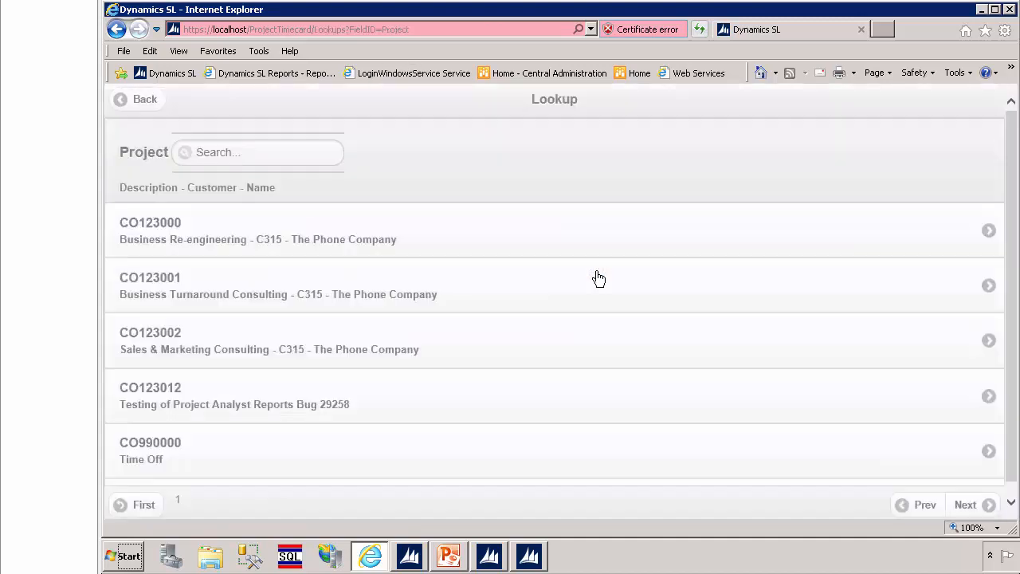
left_click(223, 151)
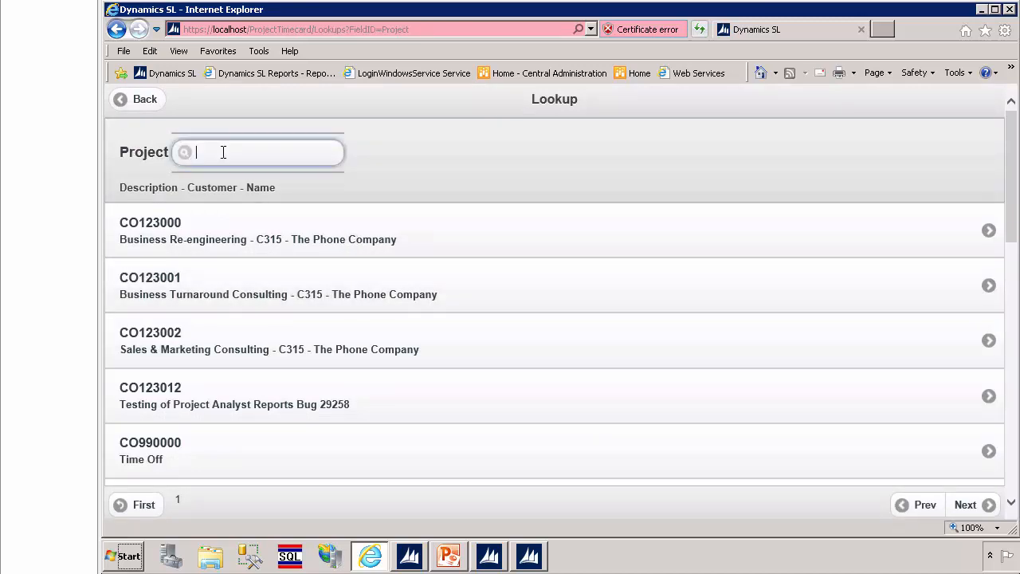
type("x")
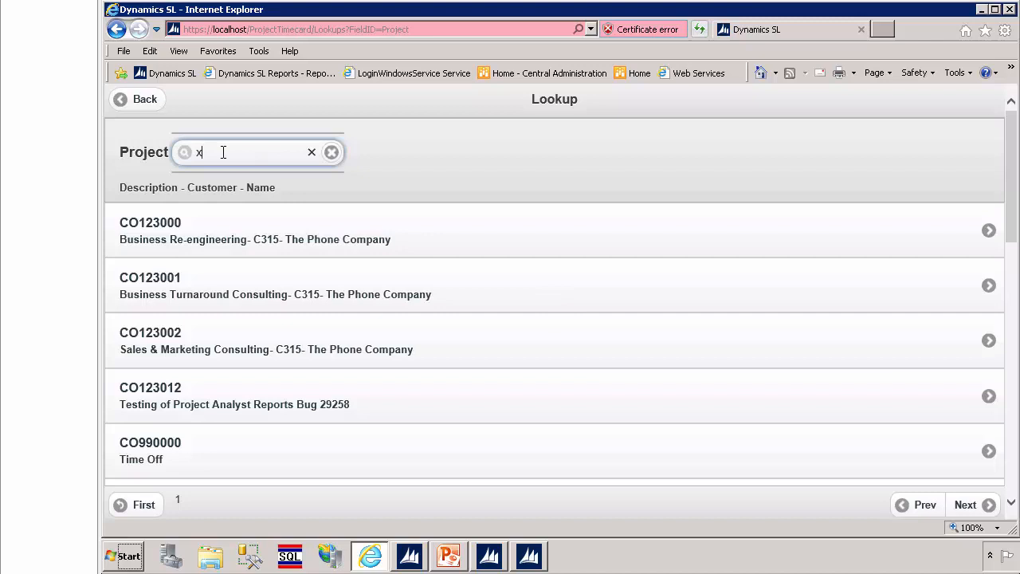
type("x")
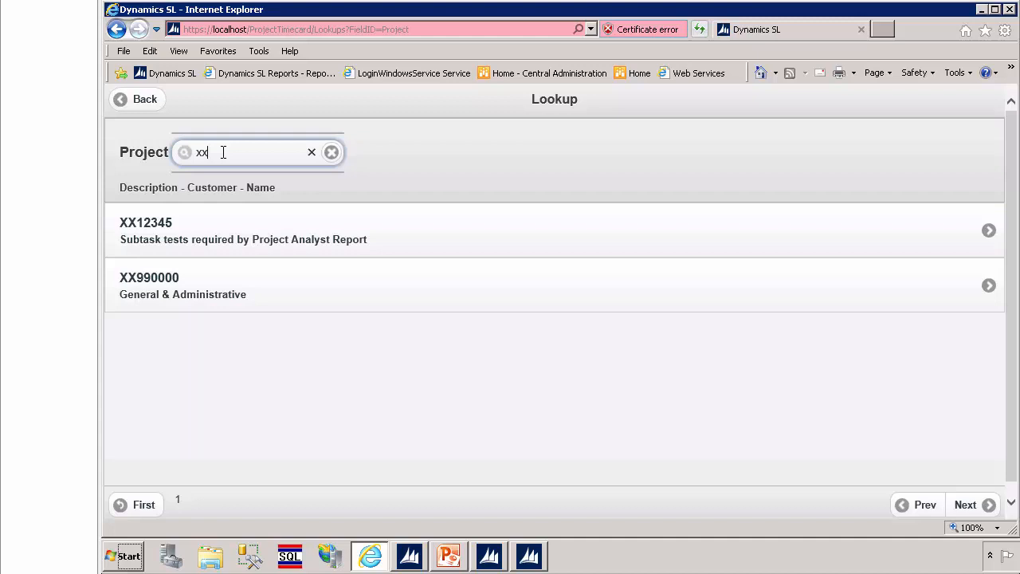
left_click(163, 231)
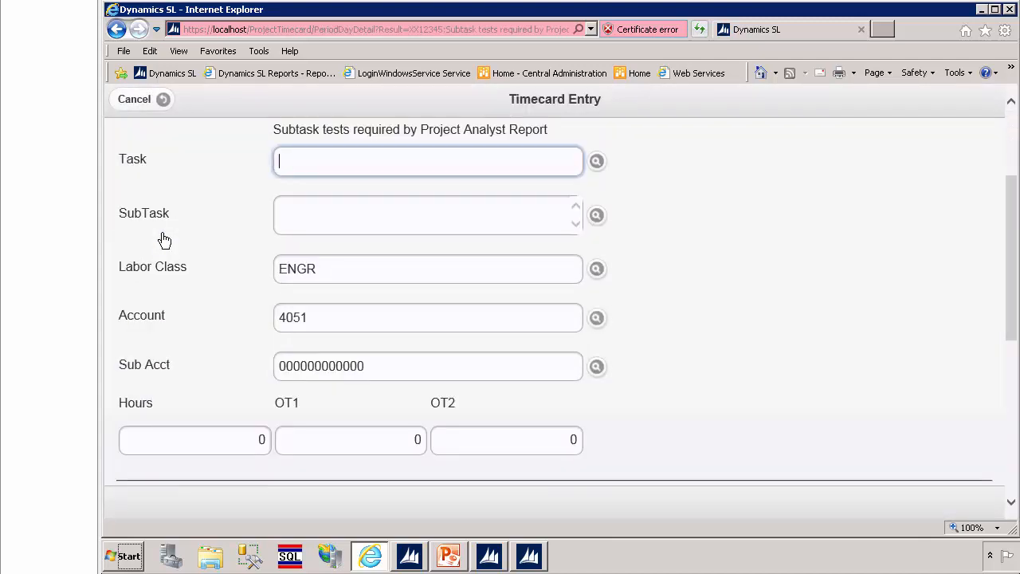
Step: Assign task AD00001 (Training) and subtask Customer 300 to the timecard line
left_click(602, 164)
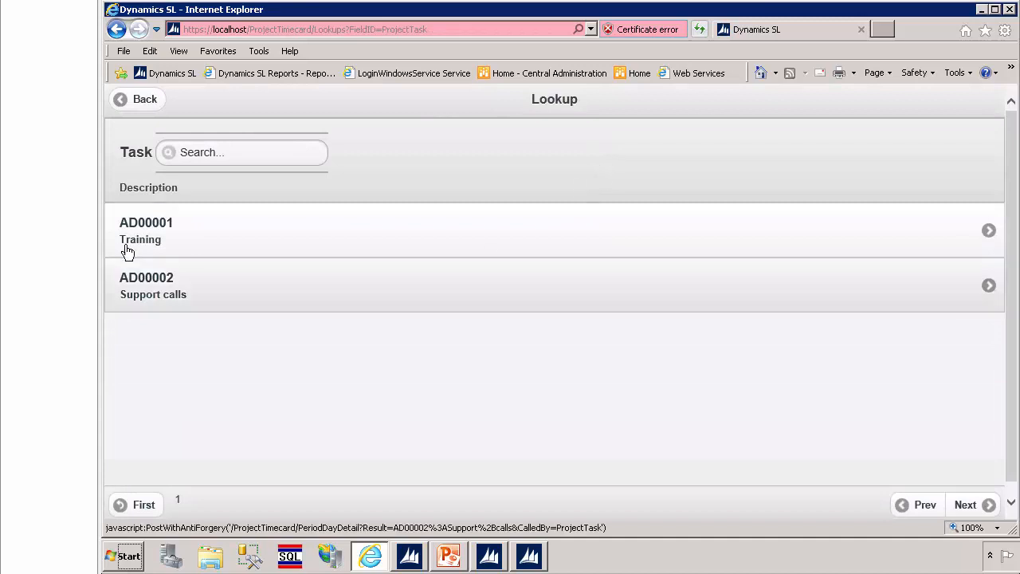
left_click(146, 231)
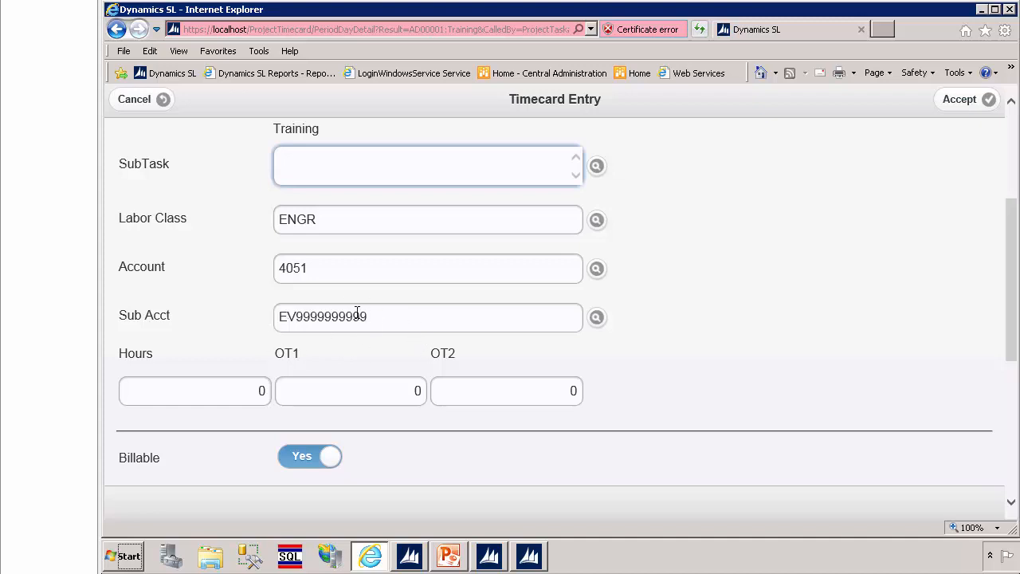
left_click(597, 166)
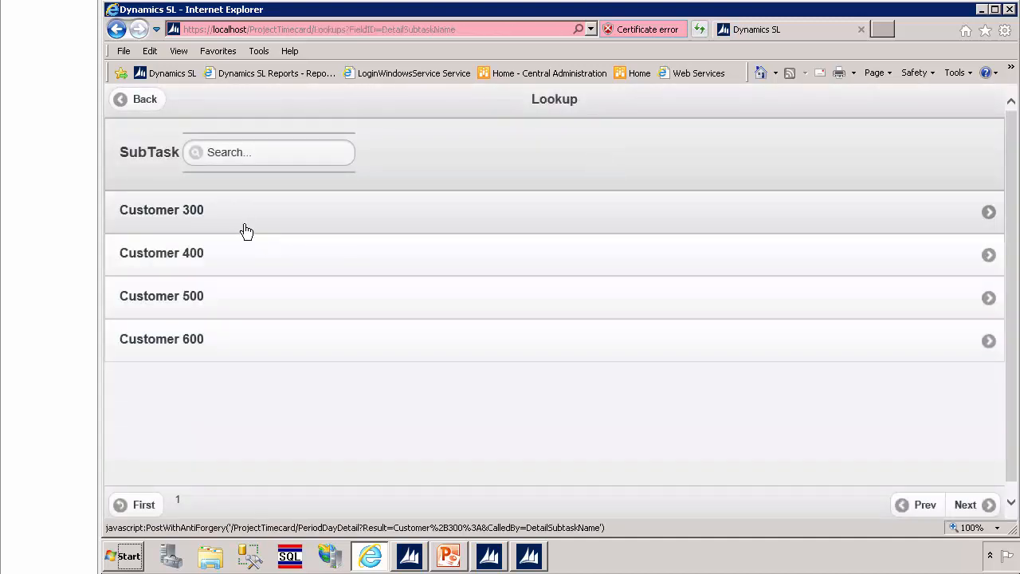
left_click(246, 228)
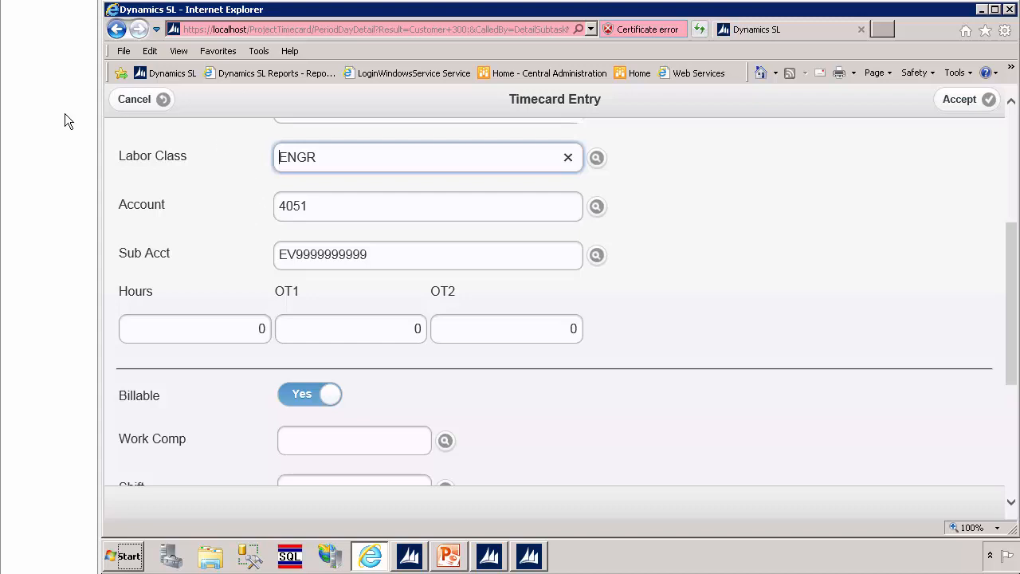
Step: Enter 8 regular hours and 1 OT1 hour on the timecard line
left_click(211, 328)
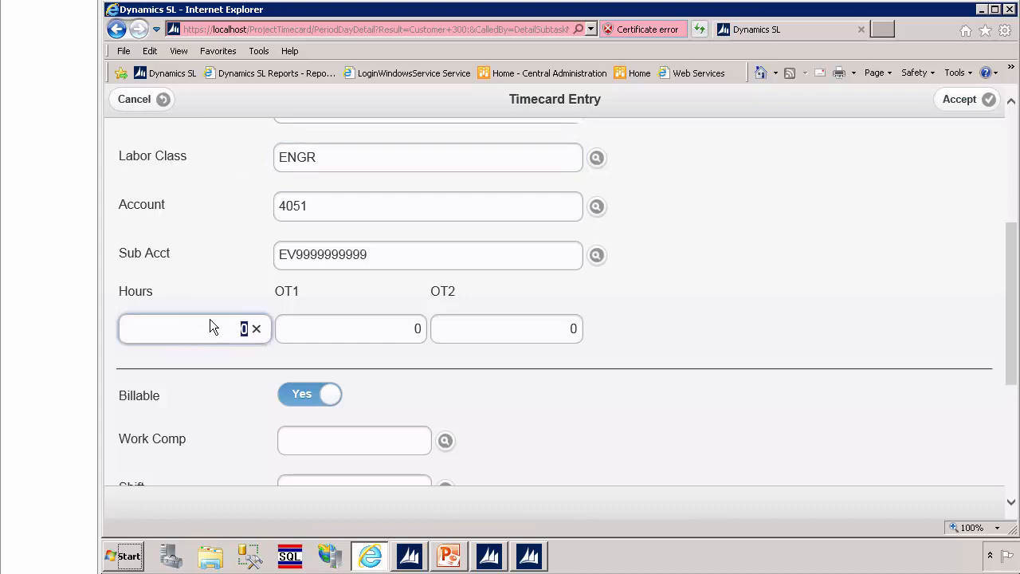
type("8")
key("Tab")
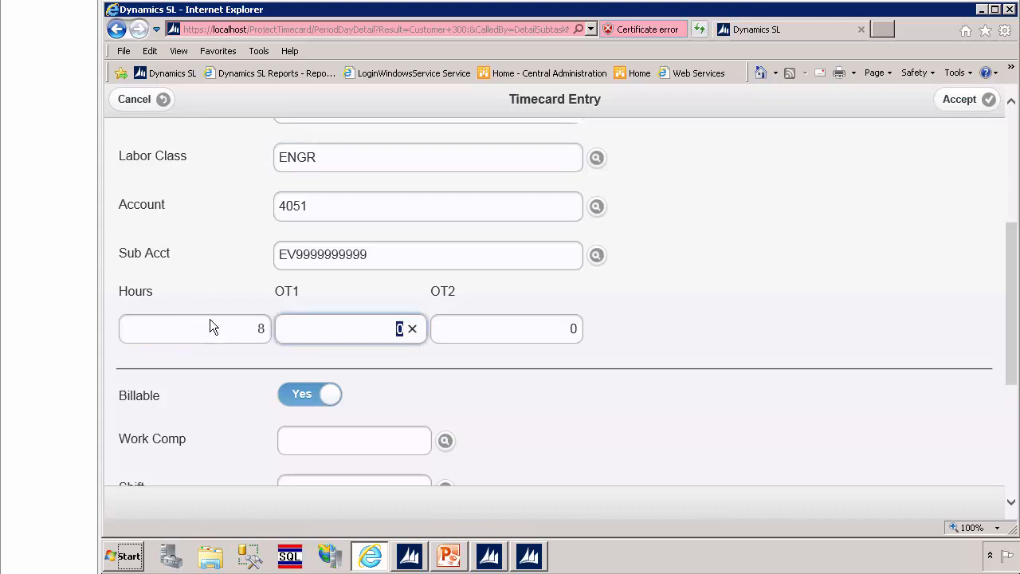
type("1")
key("Tab")
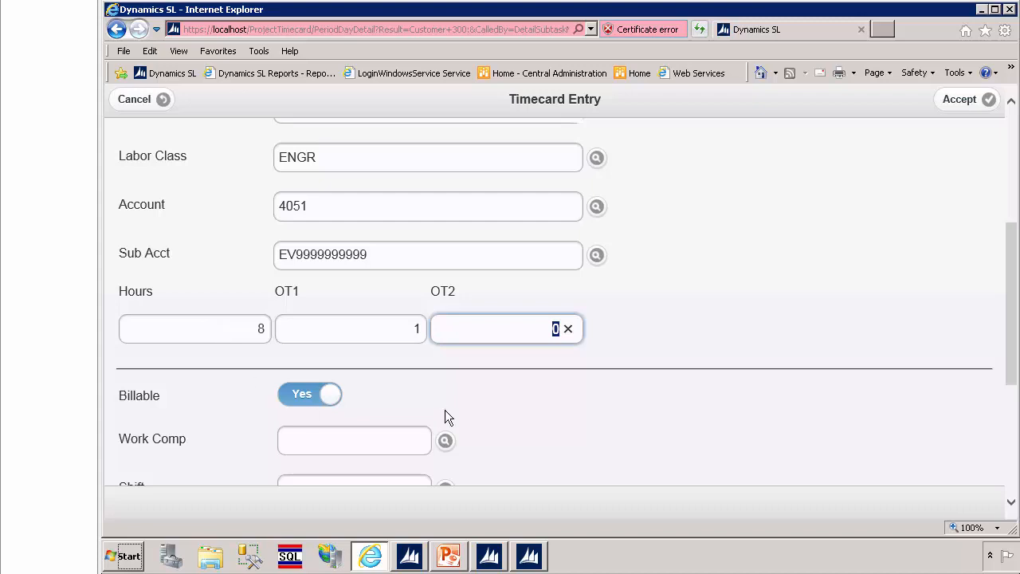
Step: Examine the line's remaining fields, including Work Comp, Shift, Cert Pay, Wage Group, Company and Estimate To Complete Task
left_click(1011, 504)
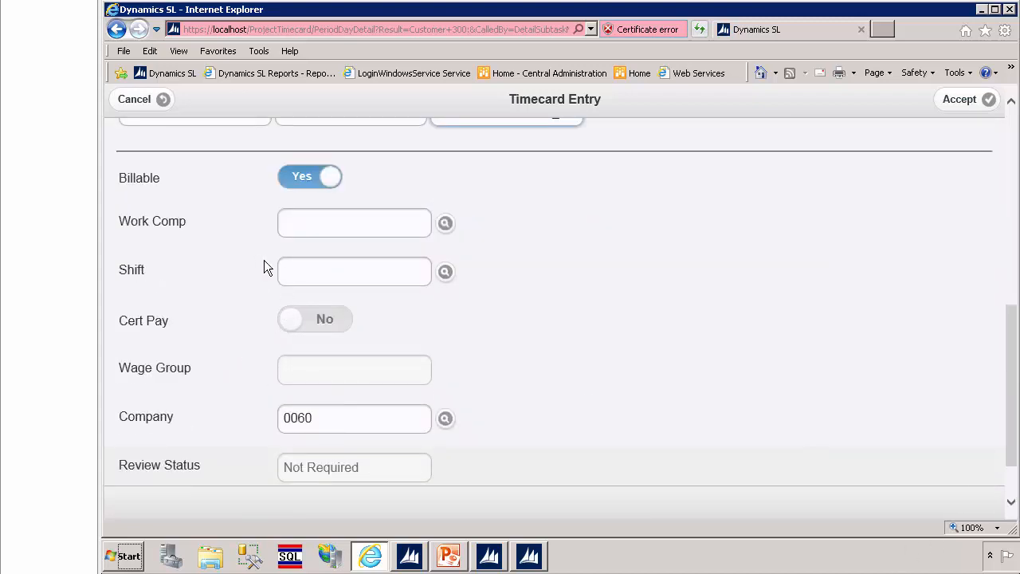
left_click(304, 231)
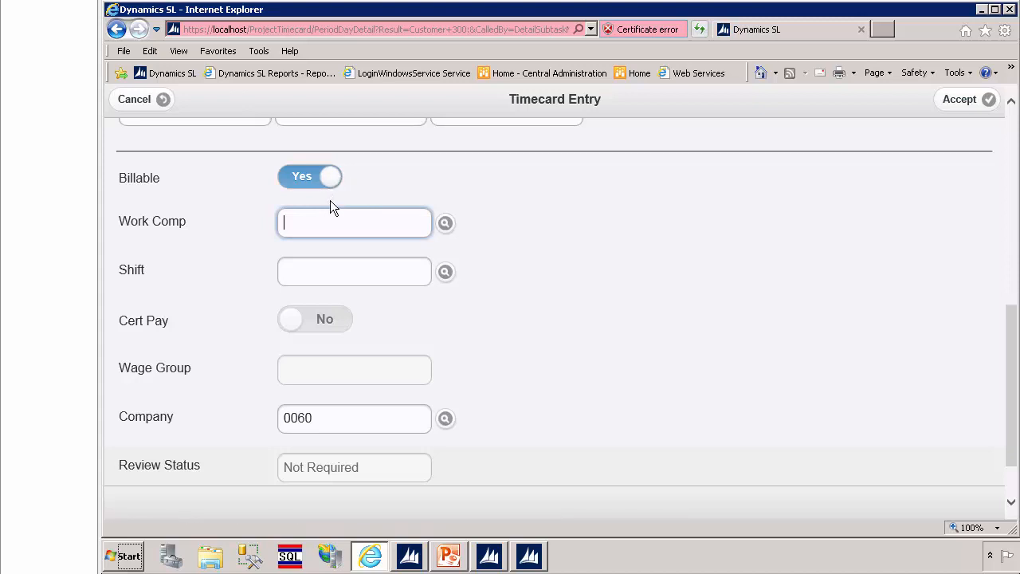
left_click(301, 273)
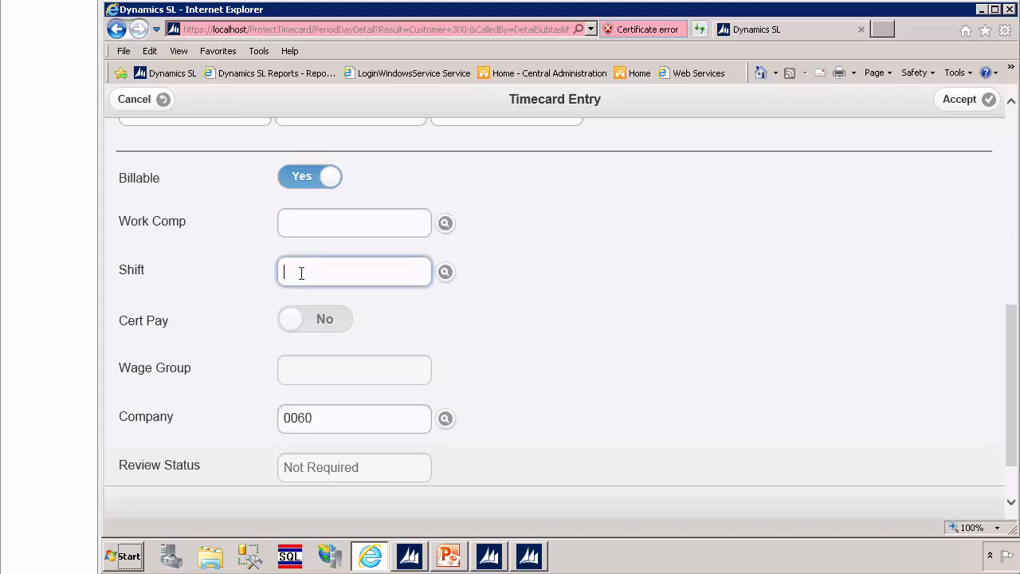
left_click(292, 319)
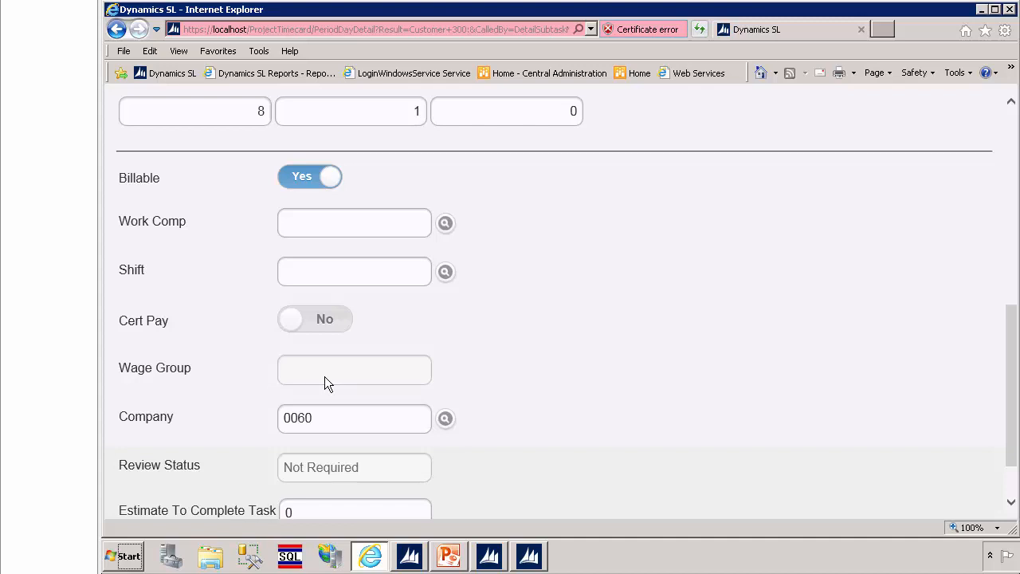
left_click(335, 417)
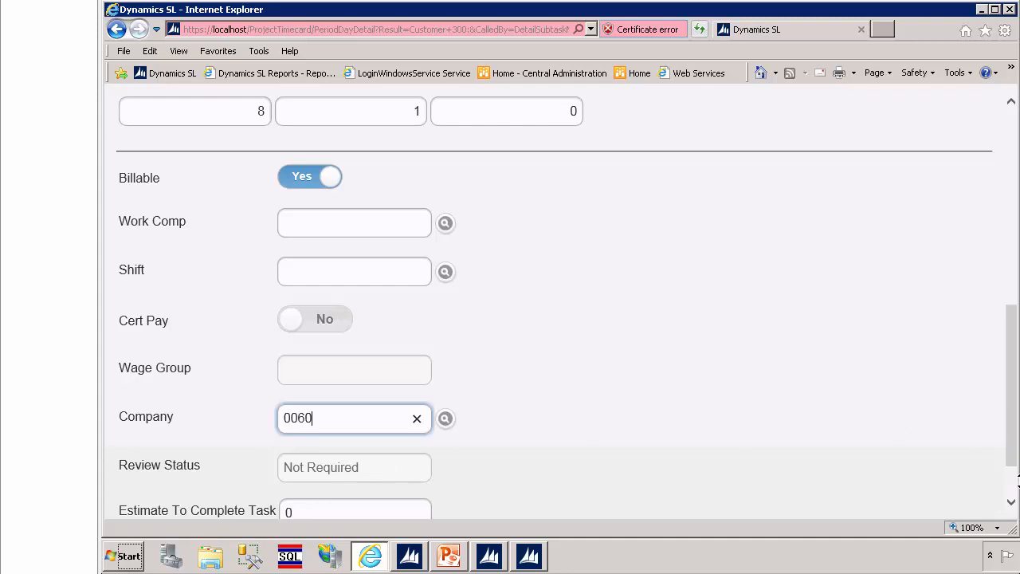
left_click(1012, 504)
left_click(1012, 504)
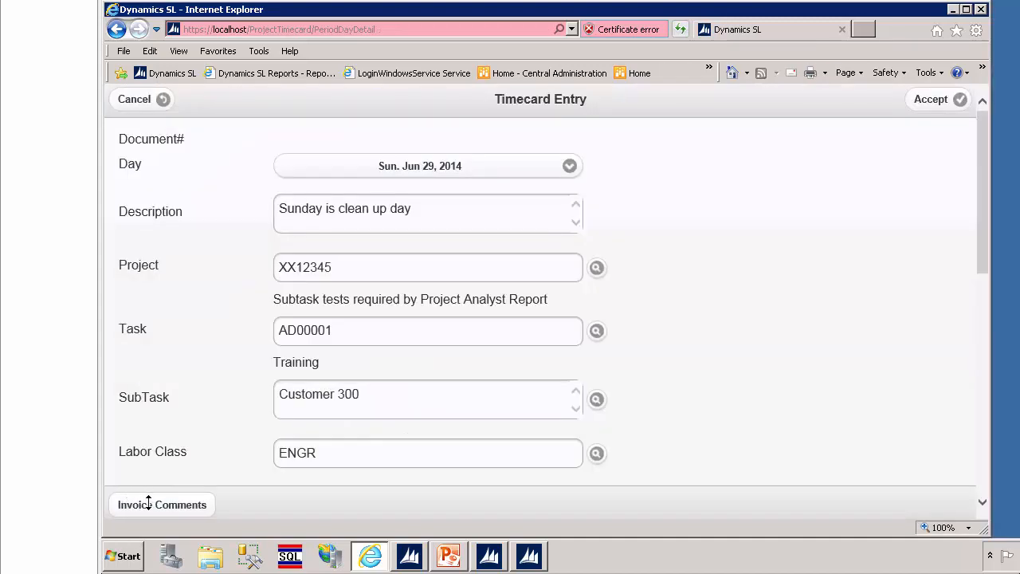
Step: Add the invoice comment "These are the last hours being billed to this project" to the timecard line
left_click(154, 508)
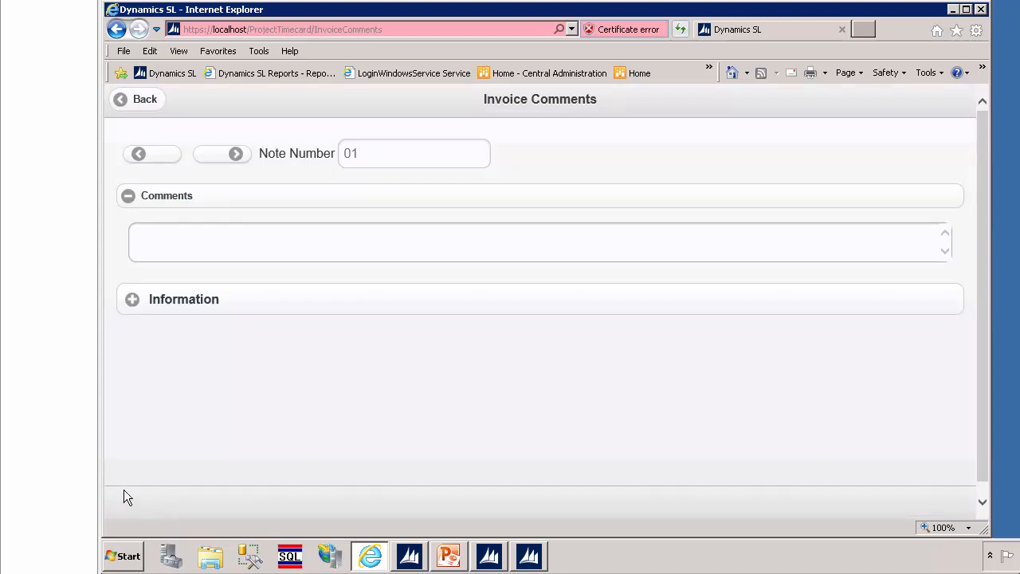
left_click(169, 242)
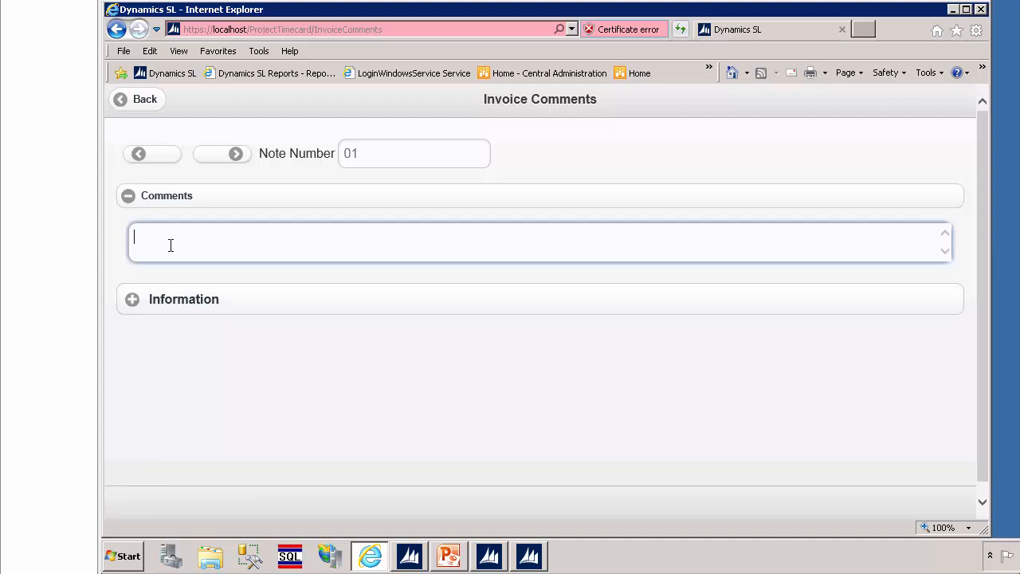
type("These are the last hours being billed to this project")
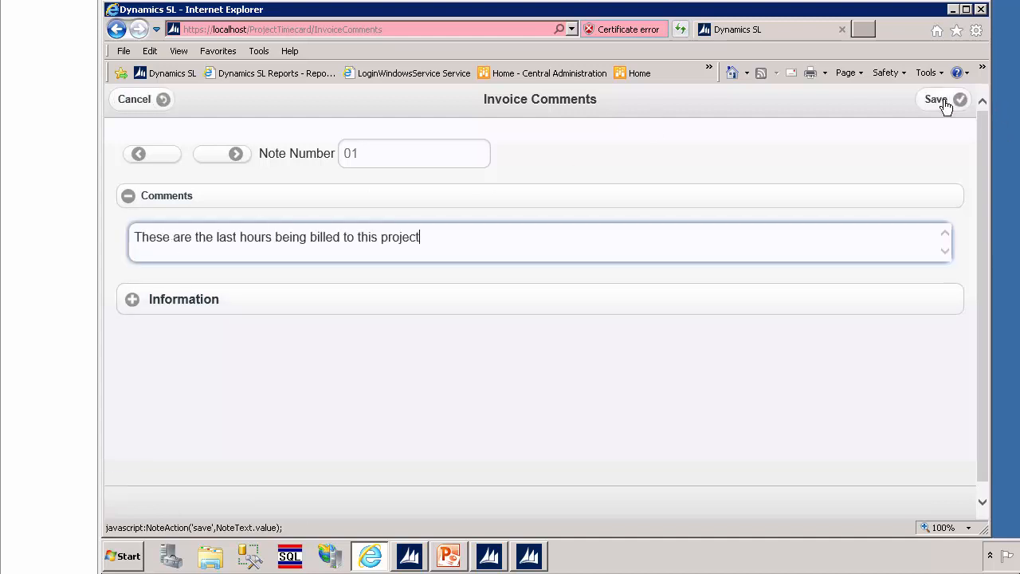
left_click(945, 102)
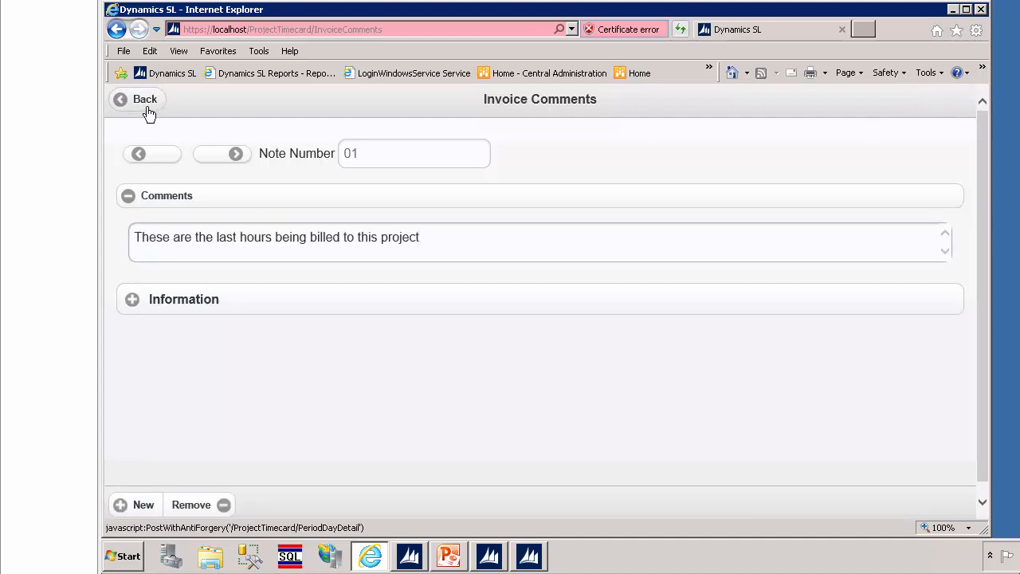
Step: Accept the timecard line with its invoice comment, set the timecard status to Completed, and save the timecard
left_click(151, 102)
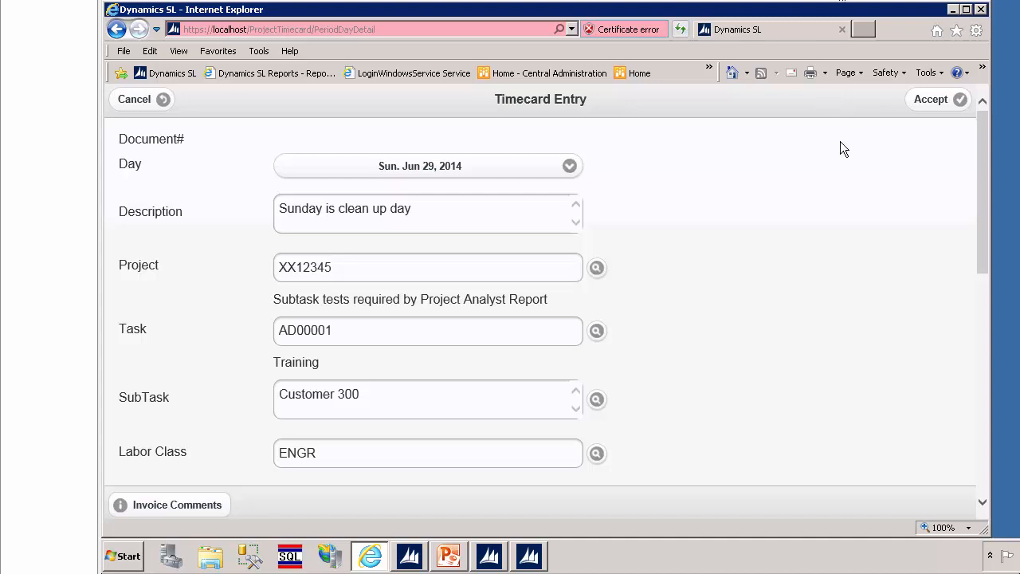
left_click(940, 104)
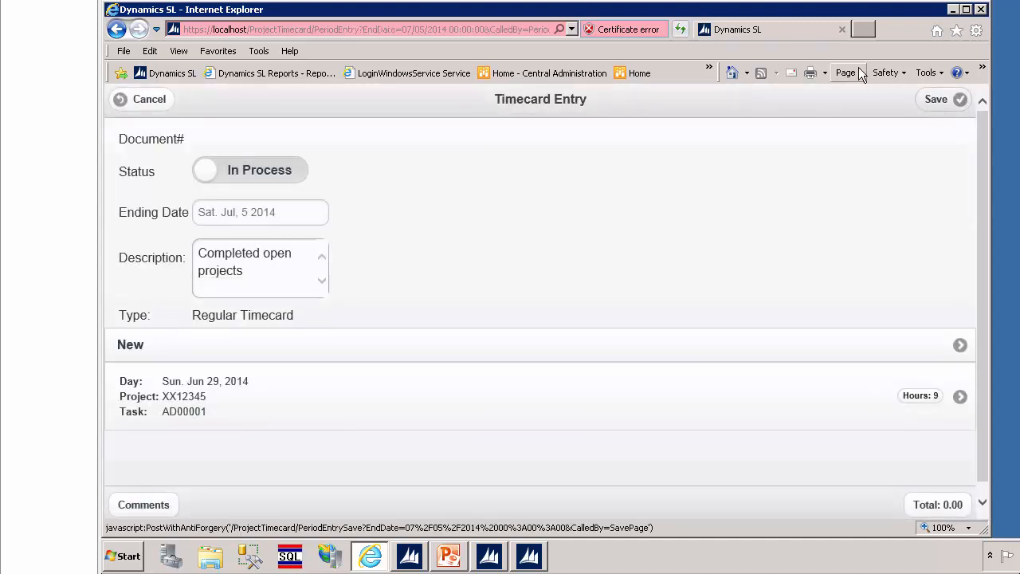
left_click(286, 172)
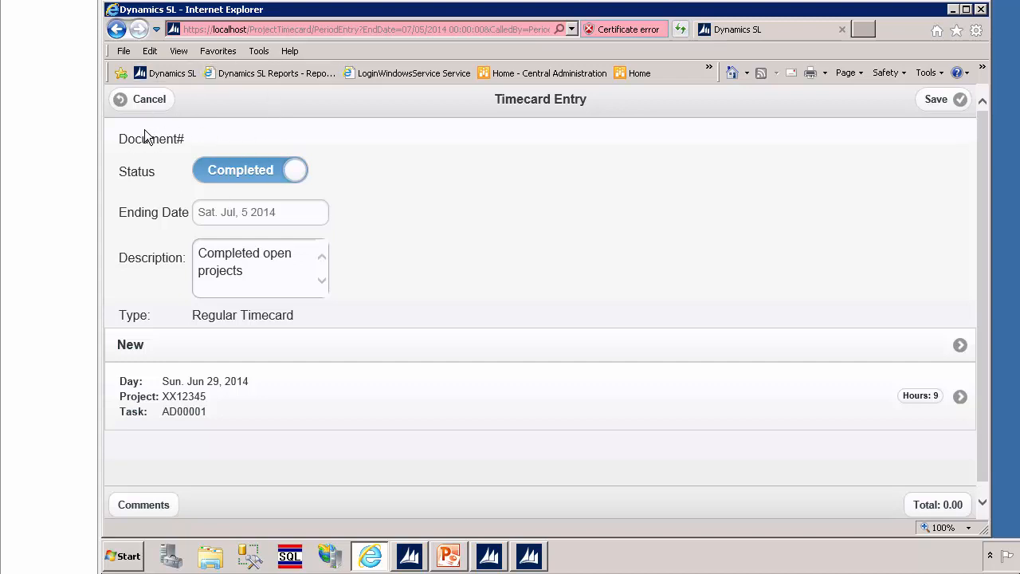
left_click(945, 106)
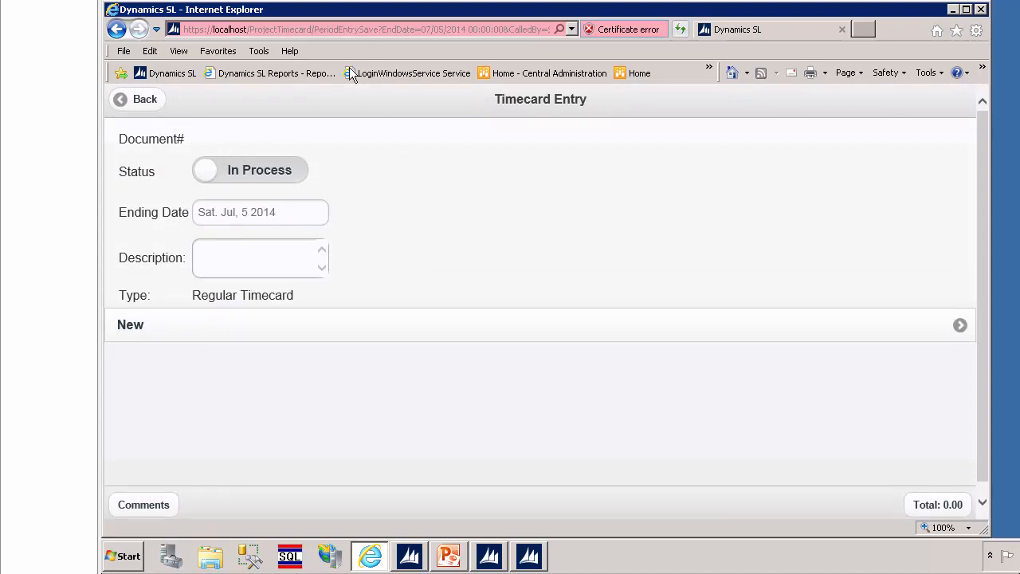
Step: Review the saved timecard for the period ending Jul 5, 2014 in the timecard history
left_click(140, 106)
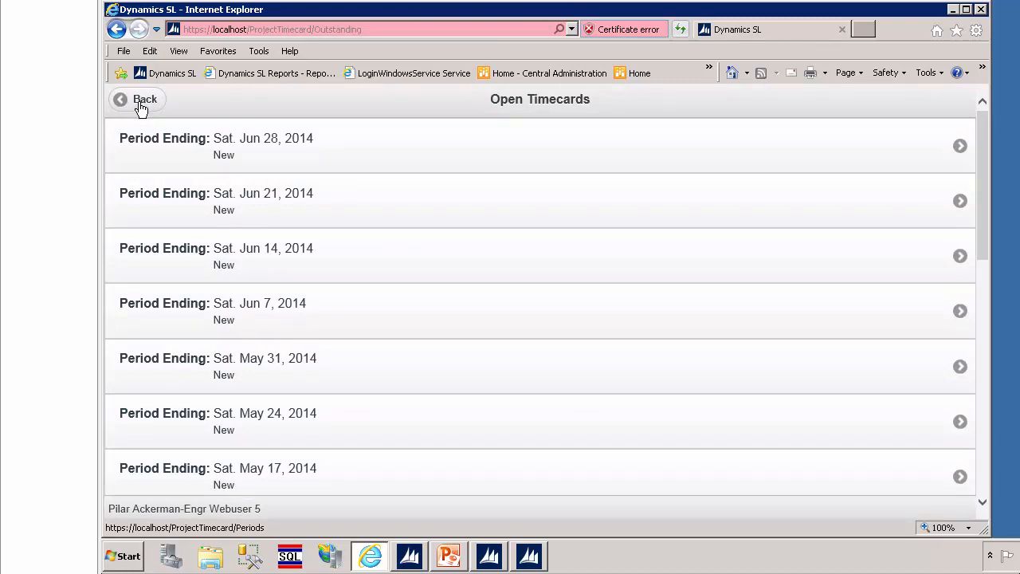
left_click(140, 106)
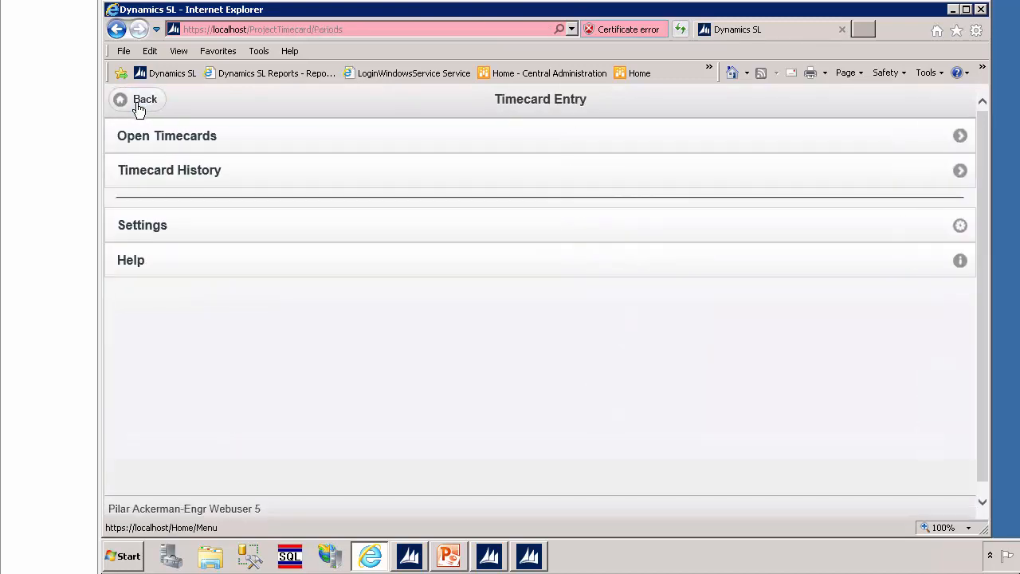
left_click(124, 172)
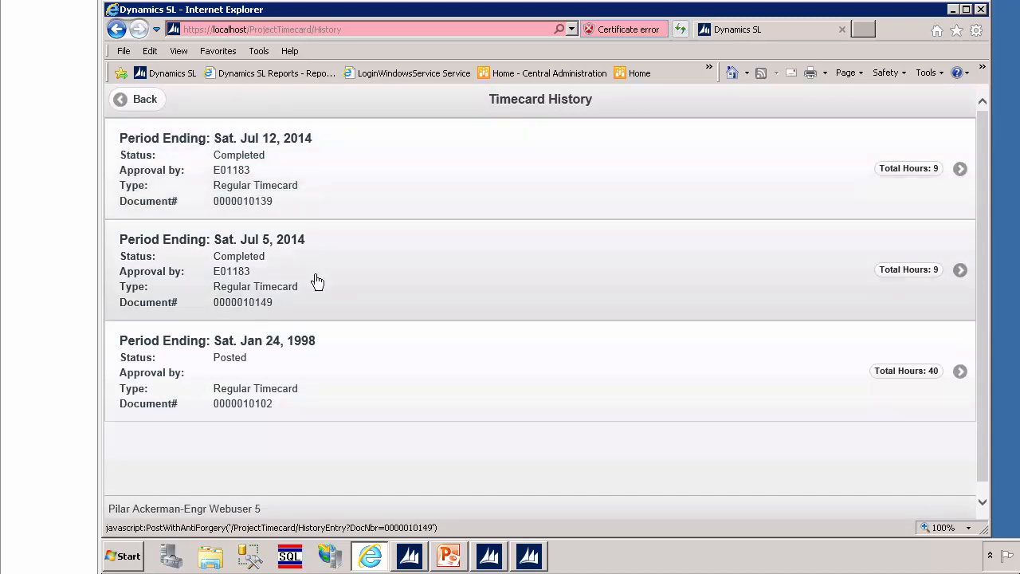
left_click(317, 282)
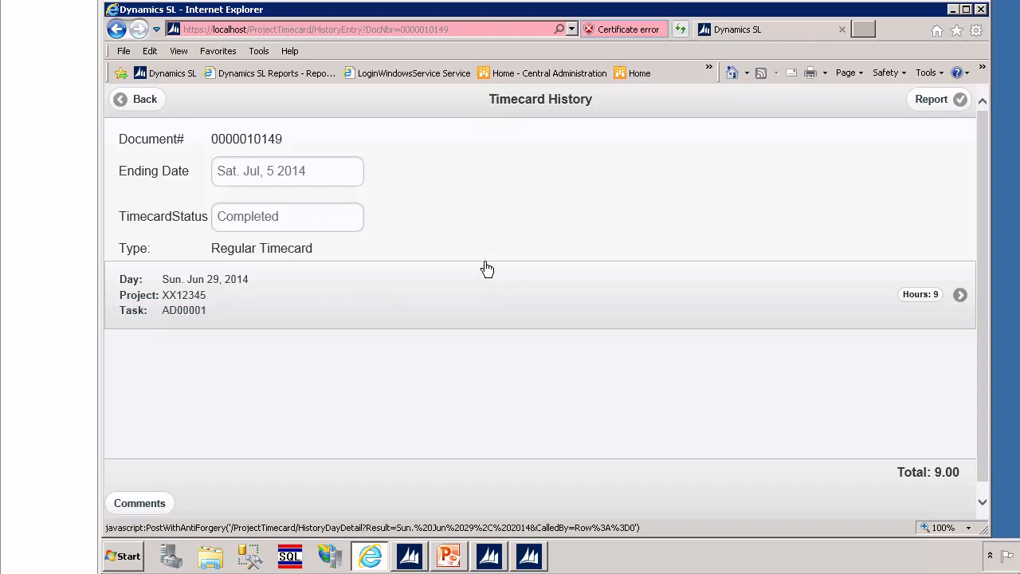
left_click(146, 103)
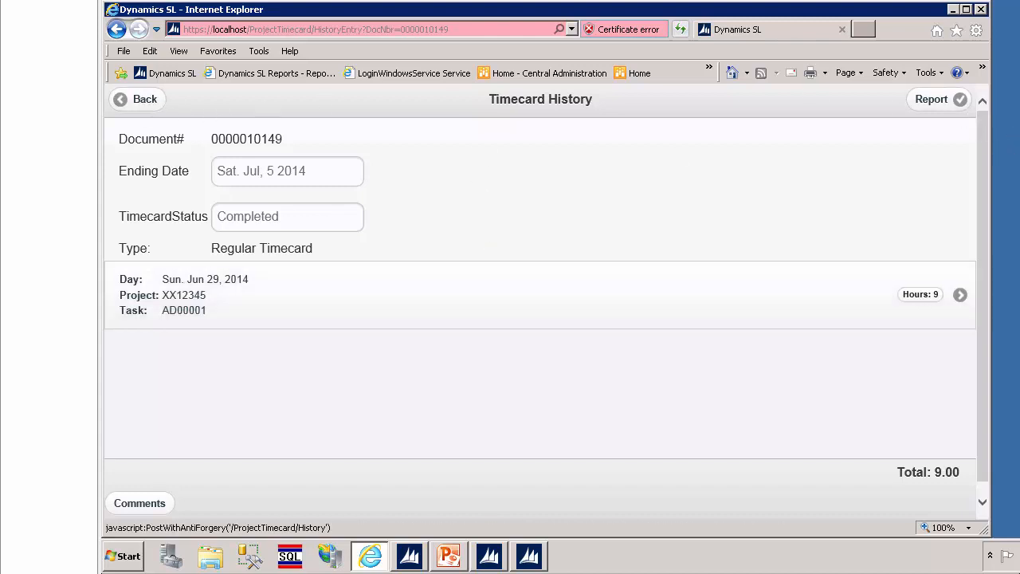